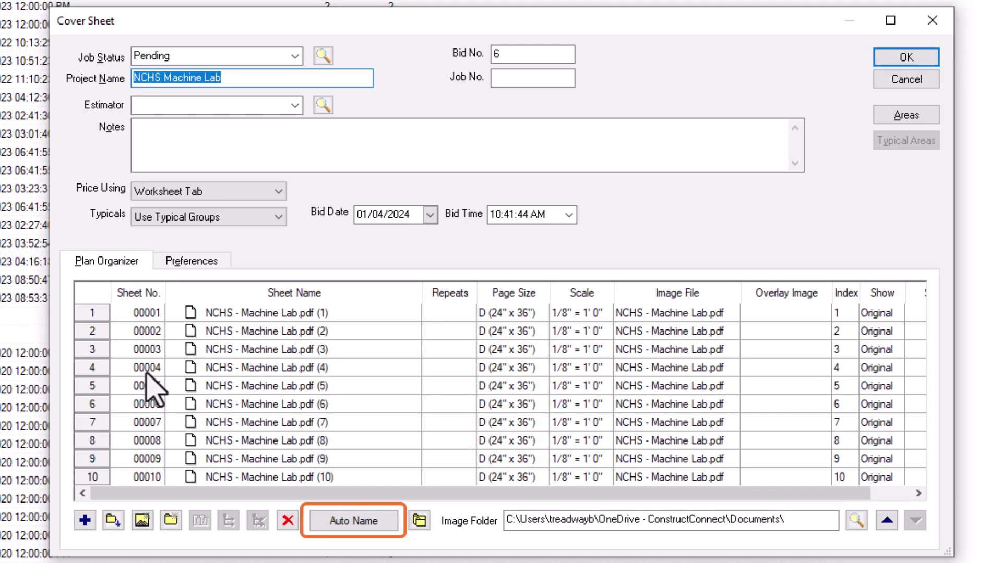
Step: Turn on Auto Name for the NCHS Machine Lab plans and select all the sheets in the list
click(355, 522)
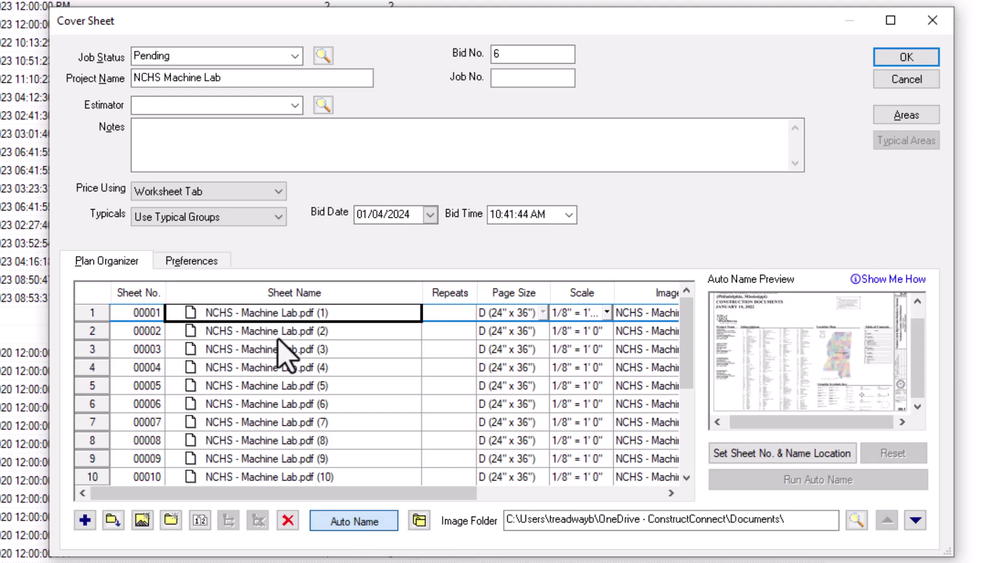
key(ctrl)
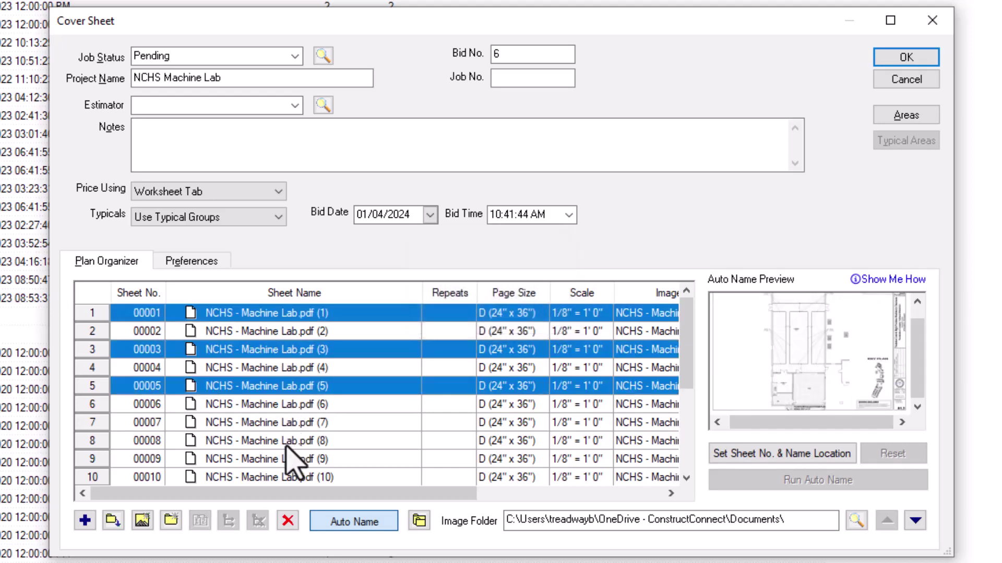
key(shift)
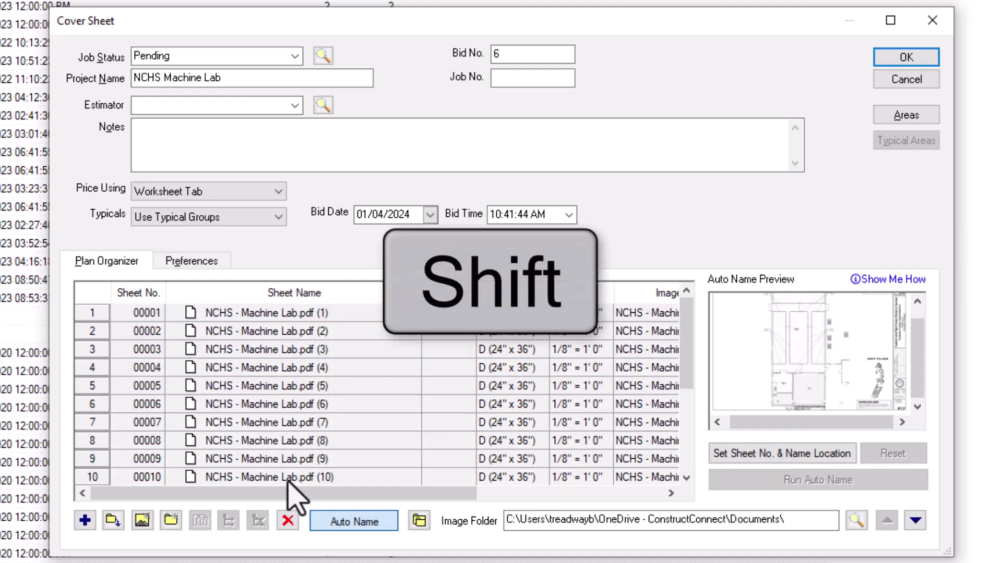
shift+click(288, 481)
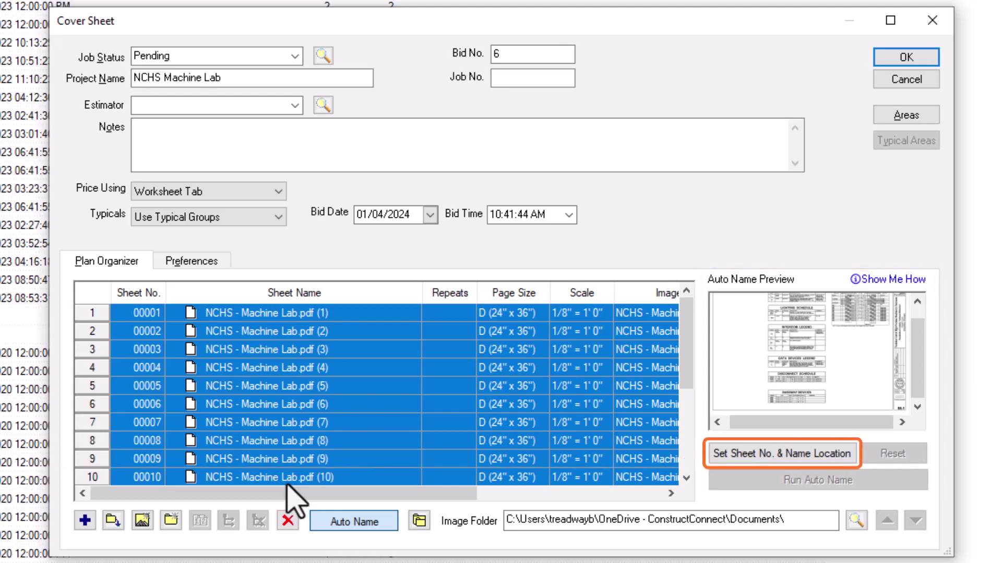
Step: Open the sheet number and name location editor and fit the Sheet No. frame around the E6.1 number in the title block
click(780, 459)
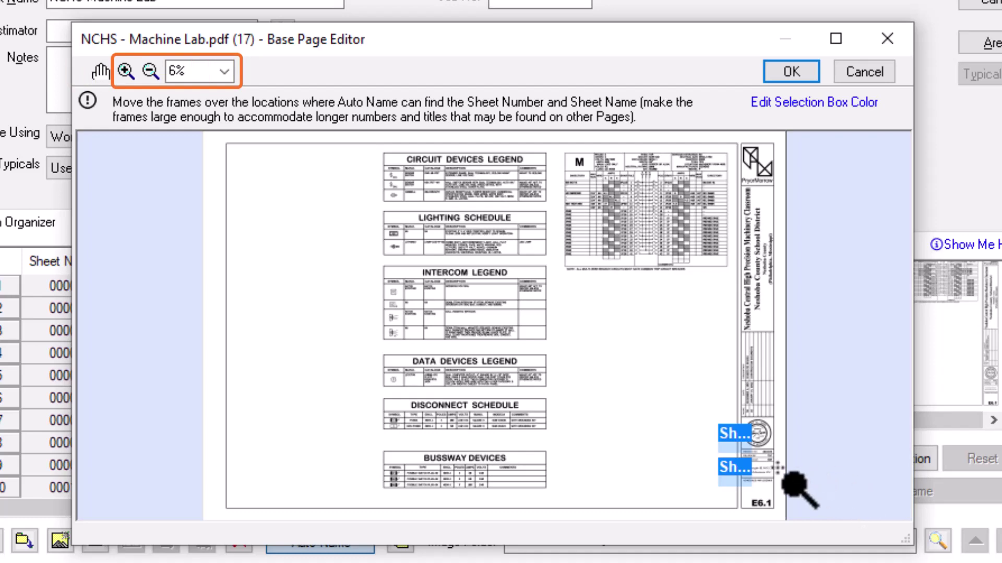
click(770, 475)
ctrl+scroll(767, 476, up, 1)
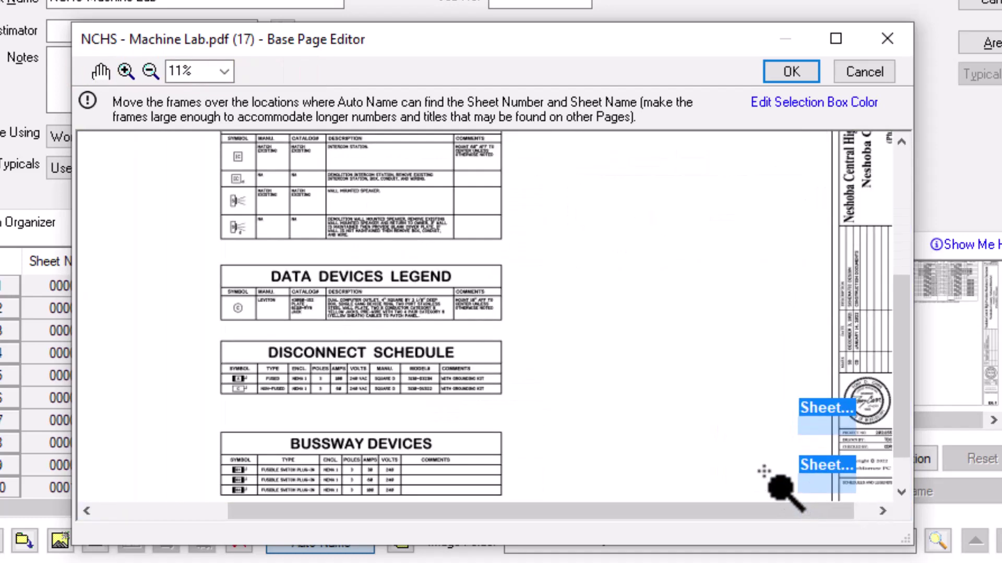
ctrl+scroll(765, 477, up, 1)
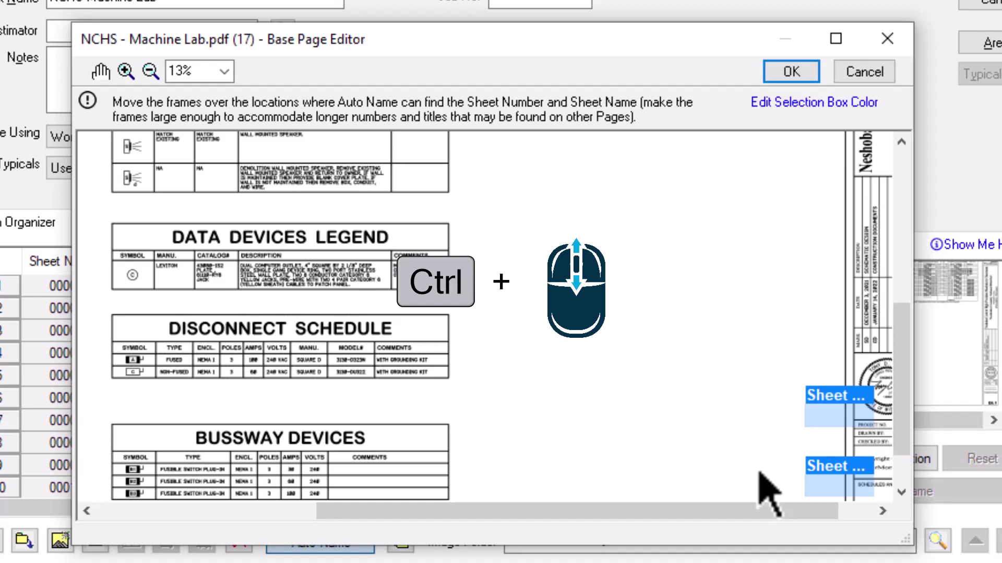
drag(759, 472, 591, 401)
ctrl+scroll(775, 451, up, 3)
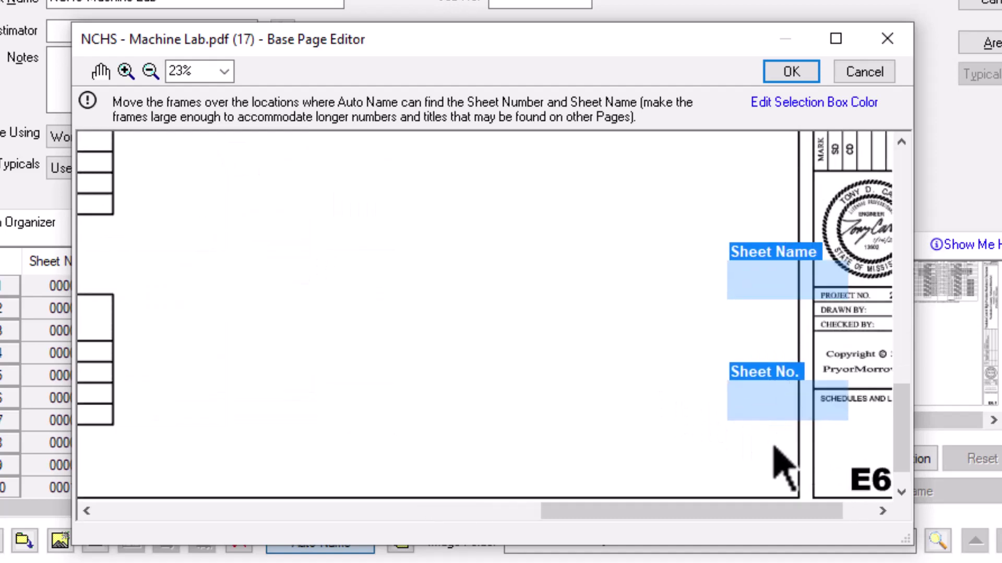
key(alt)
alt+drag(751, 480, 519, 458)
alt+scroll(642, 443, up, 2)
scroll(521, 446, down, 1)
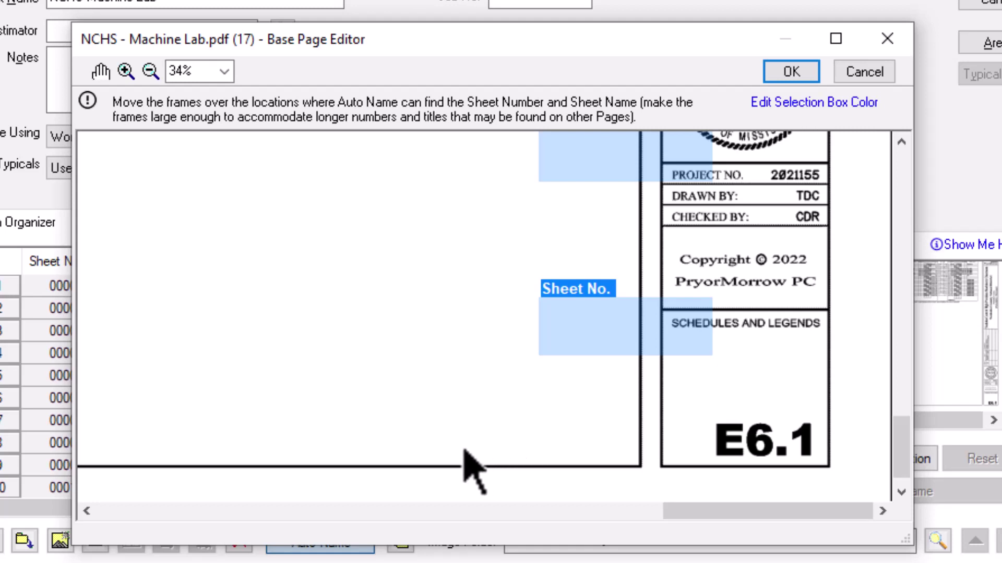
click(591, 343)
drag(590, 330, 704, 437)
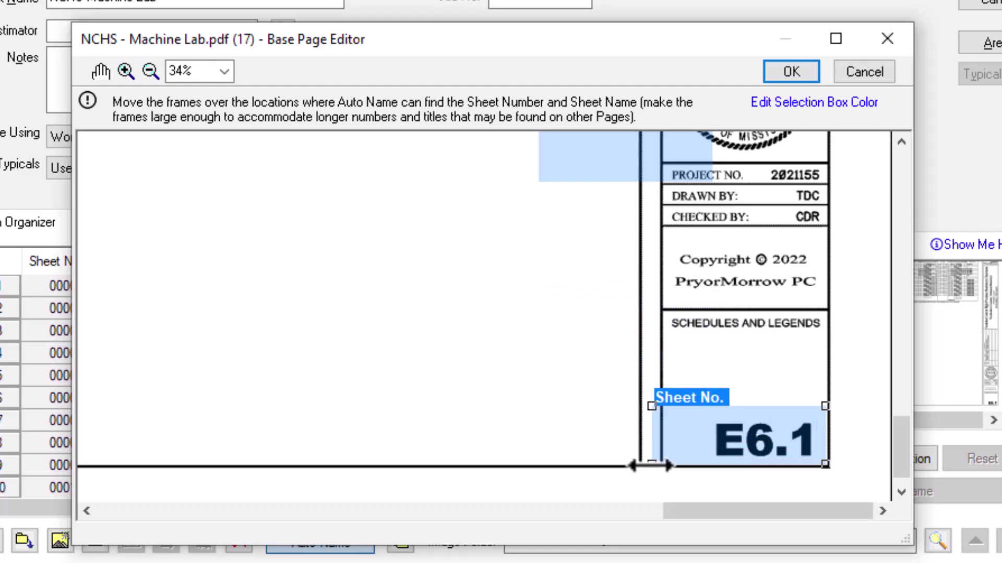
drag(650, 466, 666, 466)
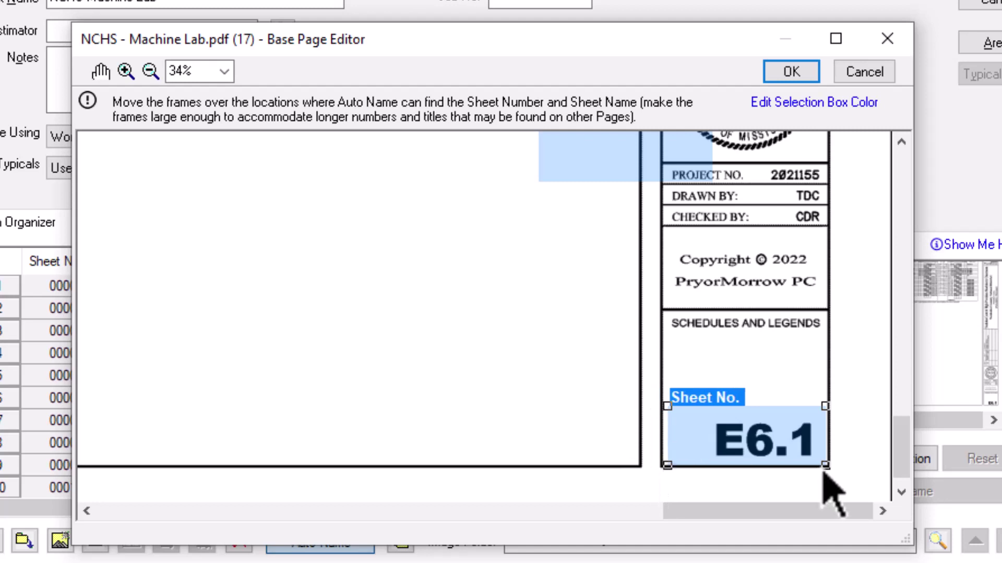
drag(825, 466, 823, 463)
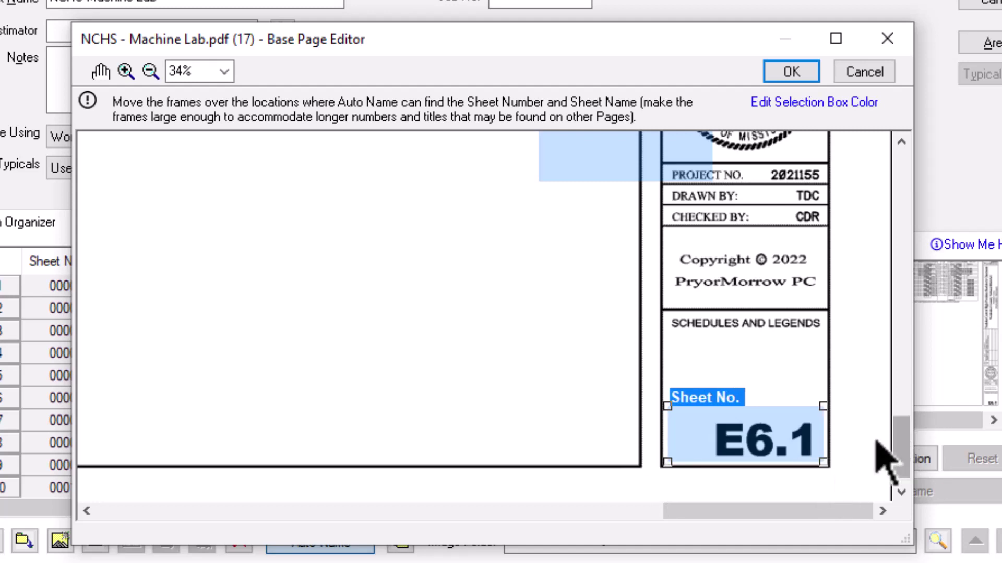
Step: Fit the Sheet Name frame over the SCHEDULES AND LEGENDS title, extend it down to the Sheet No. frame, and accept both locations
scroll(780, 381, up, 1)
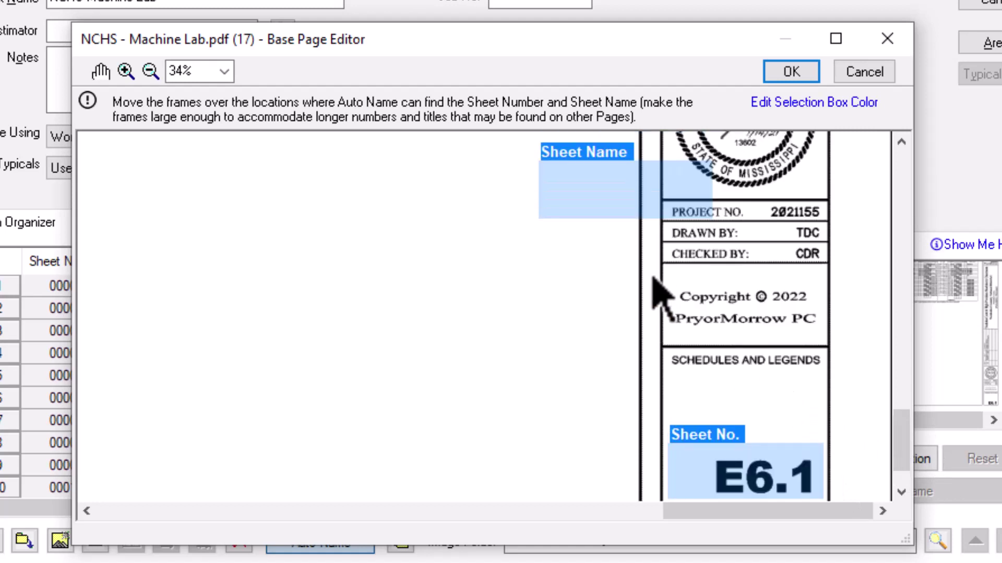
click(621, 164)
mouse_move(597, 174)
mouse_down()
mouse_move(665, 336)
mouse_move(712, 364)
mouse_up()
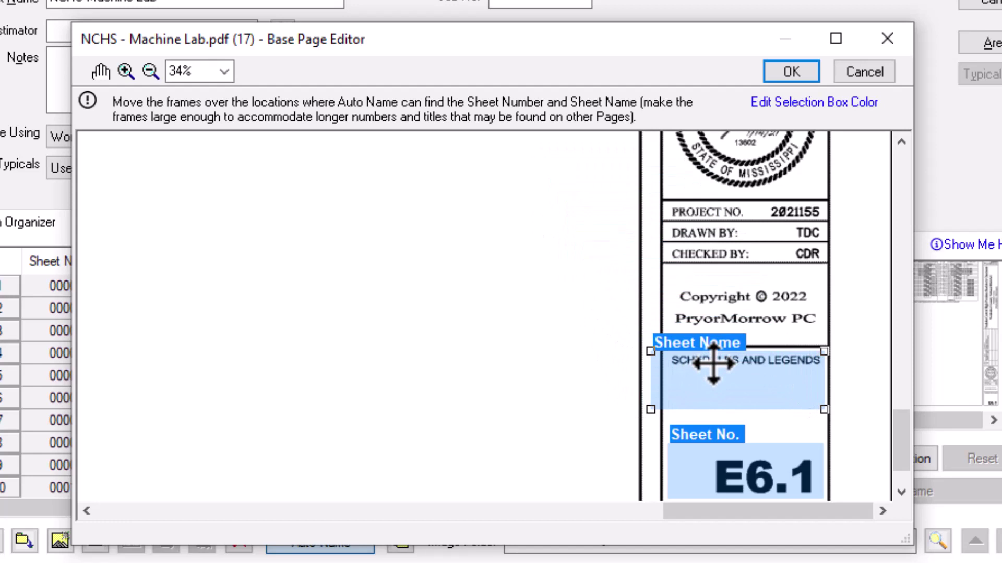
drag(648, 409, 662, 429)
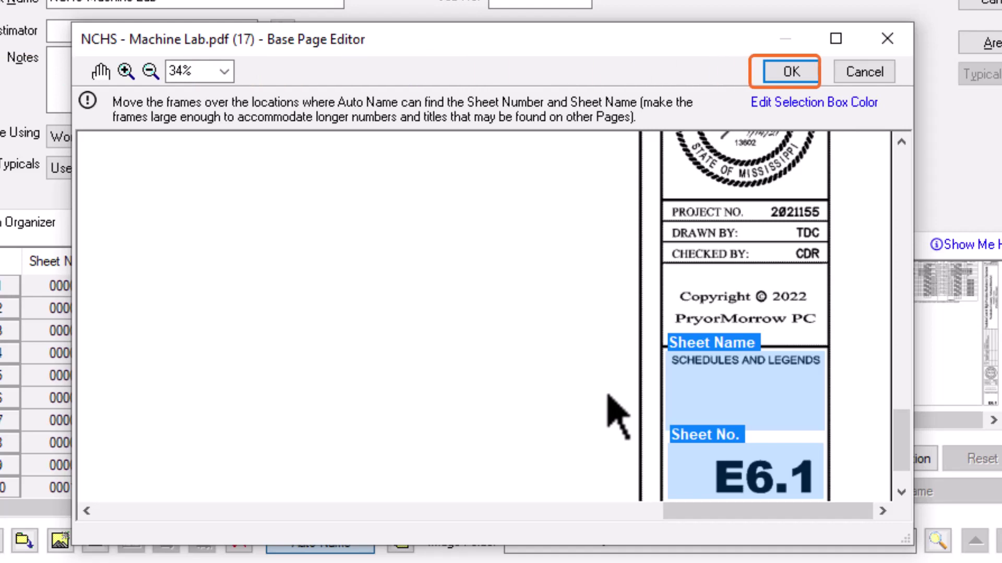
click(770, 73)
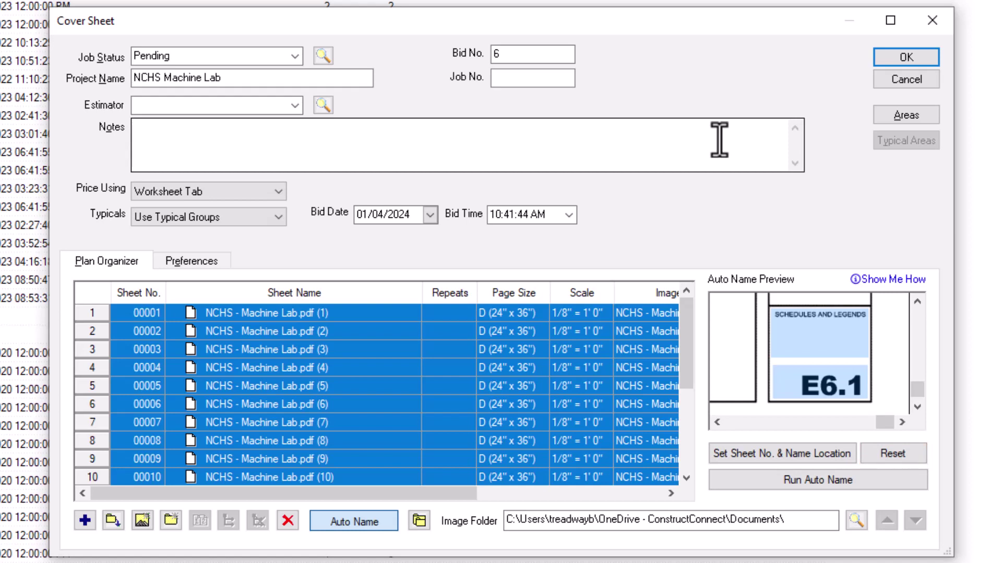
Step: Bring the sheets' Status column into view, run Auto Name on the plans and acknowledge its notice
click(701, 134)
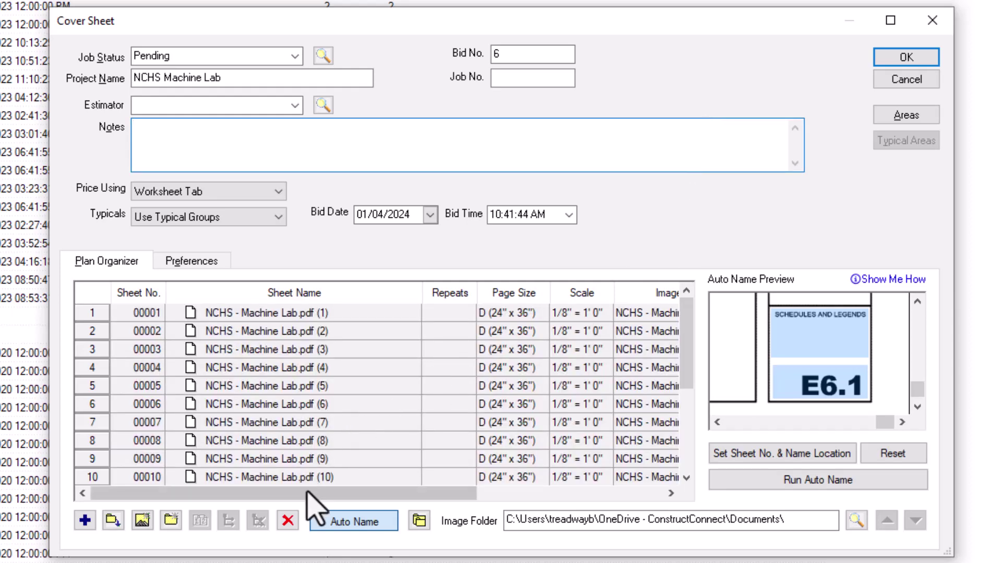
drag(308, 492, 537, 505)
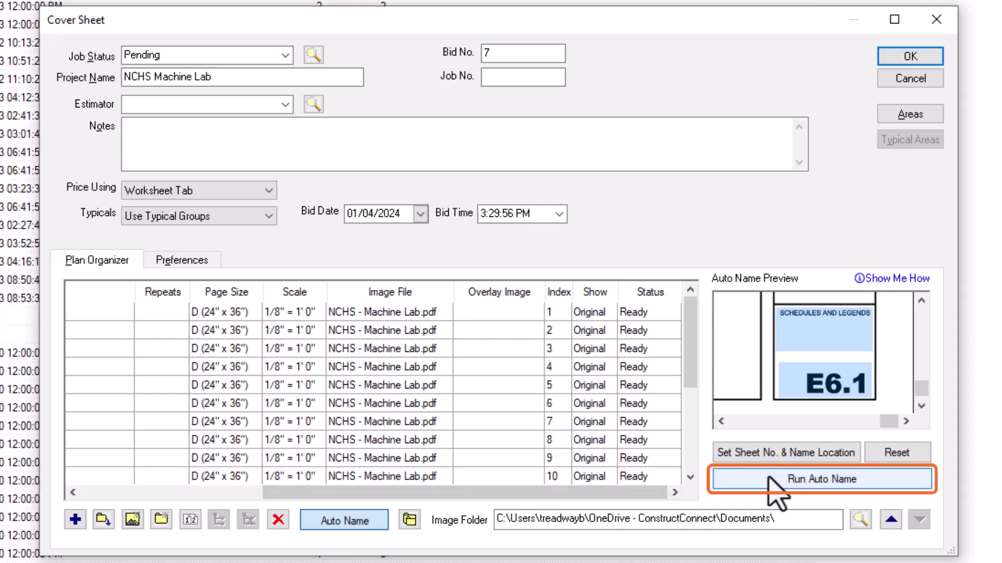
click(777, 493)
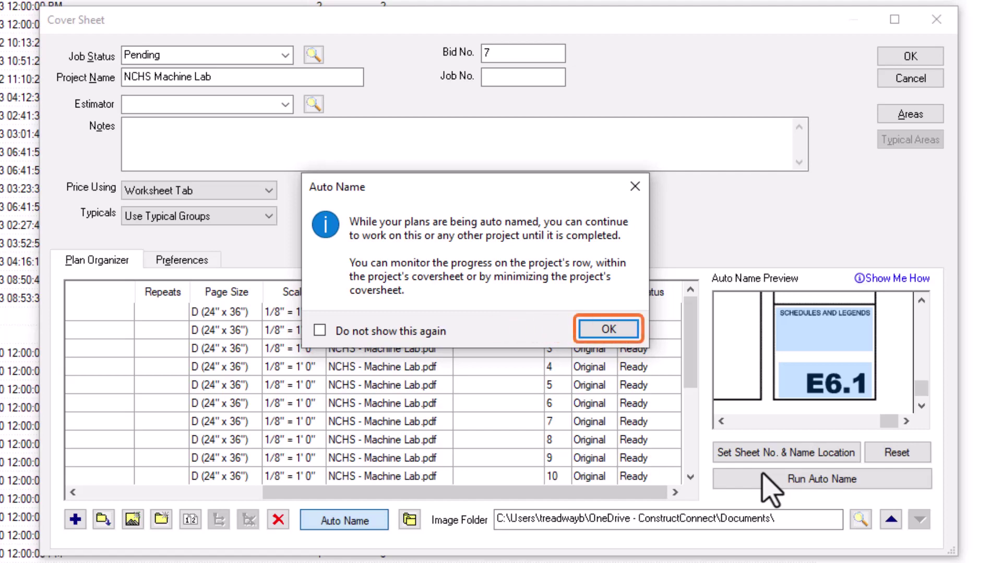
click(593, 334)
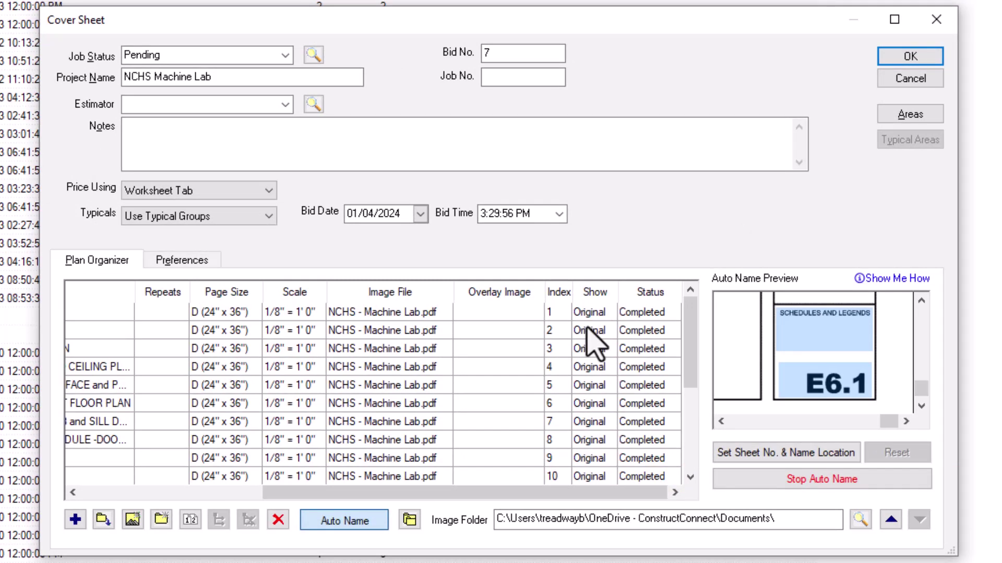
Step: Rename sheet D1.1 in the plan list to Demo Floor Plan
click(587, 329)
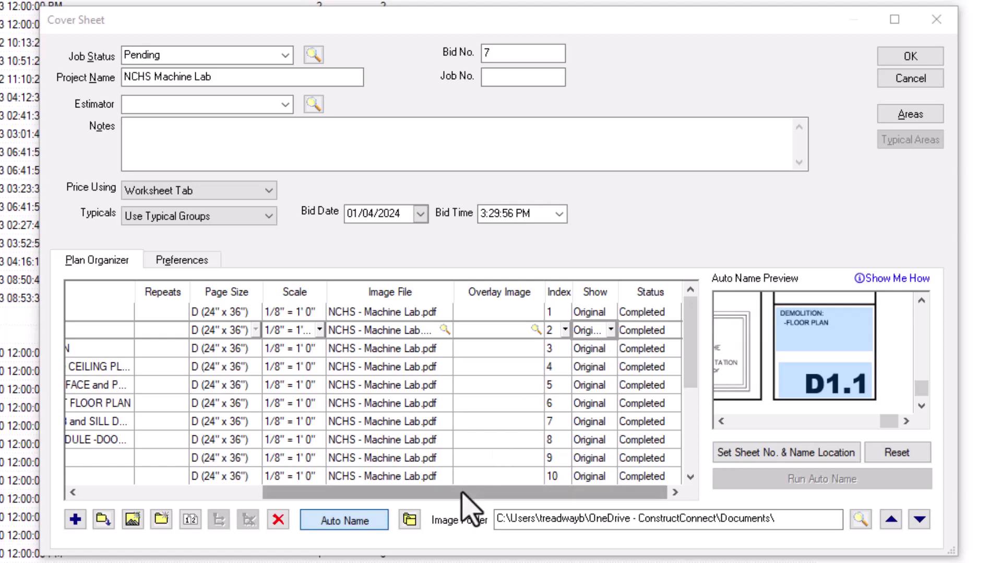
drag(461, 492, 261, 499)
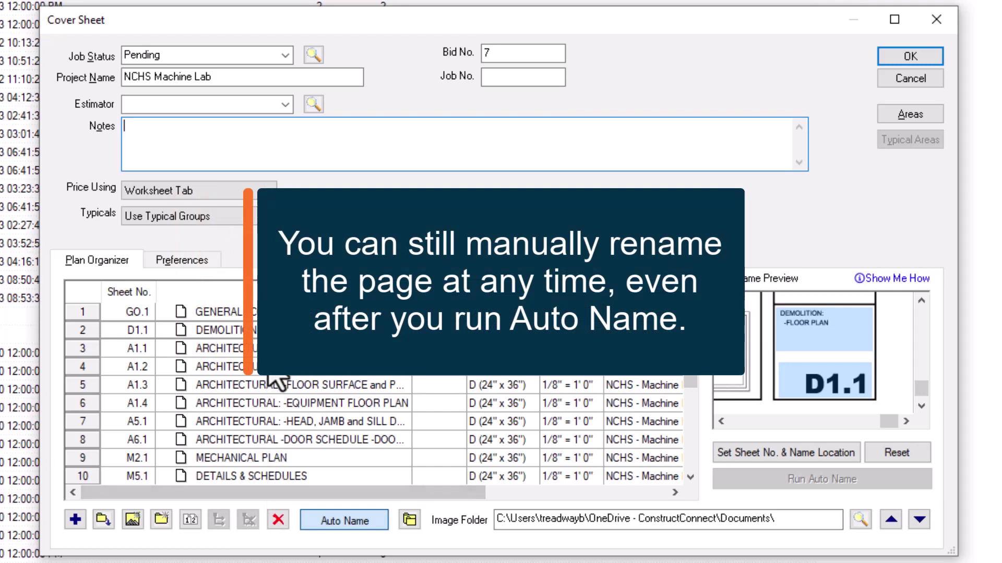
click(268, 335)
text(Demo Floor Plan)
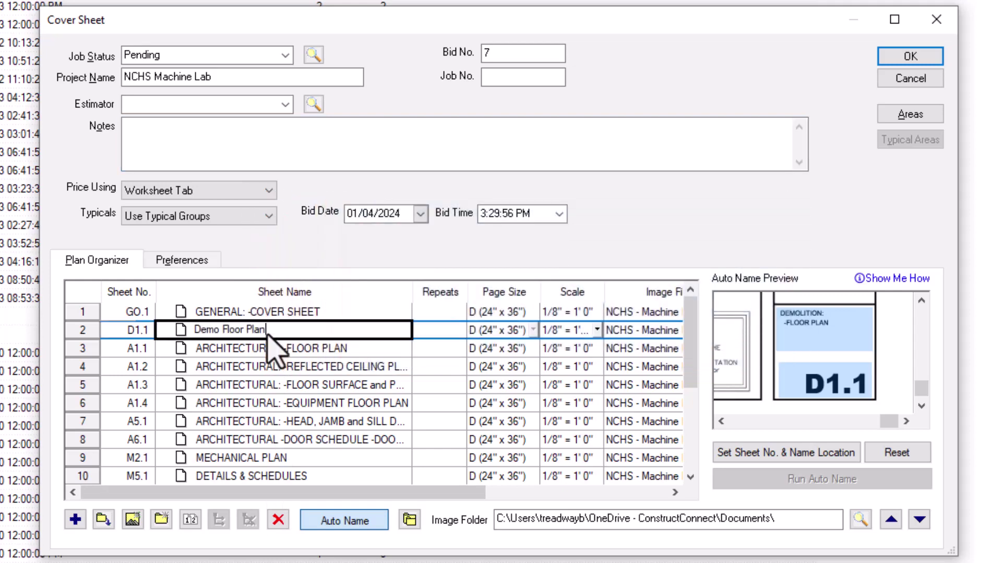
key(Tab)
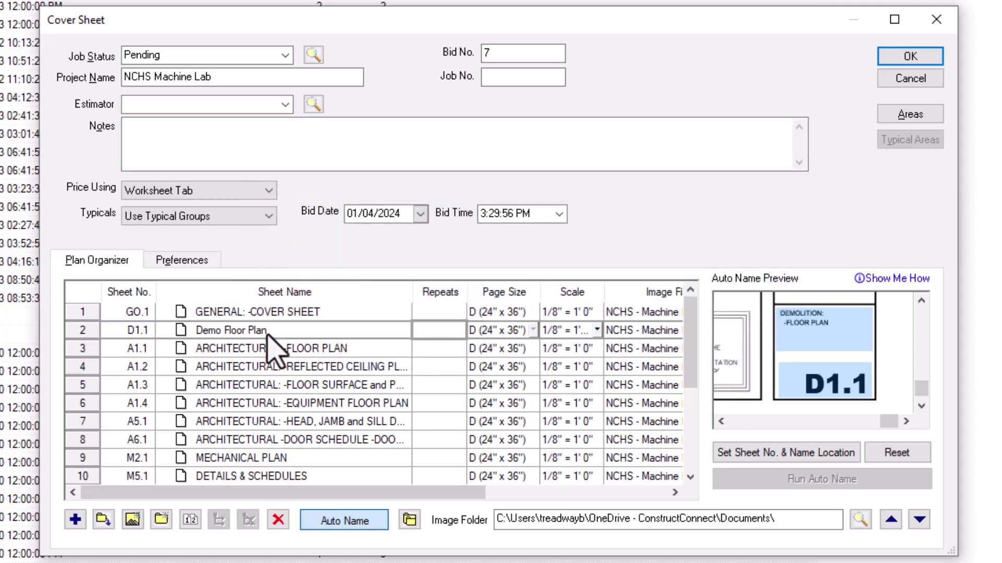